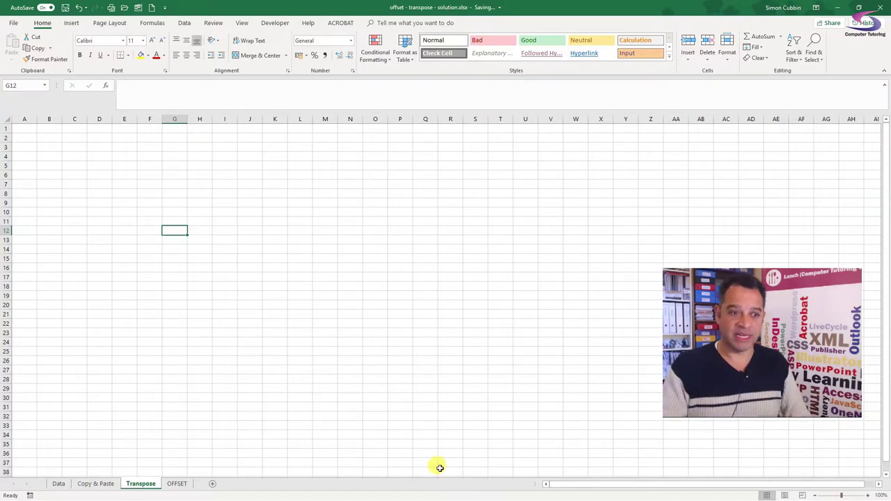
On the Data sheet, clear the test and School entries in A9:E10.
left_click(59, 483)
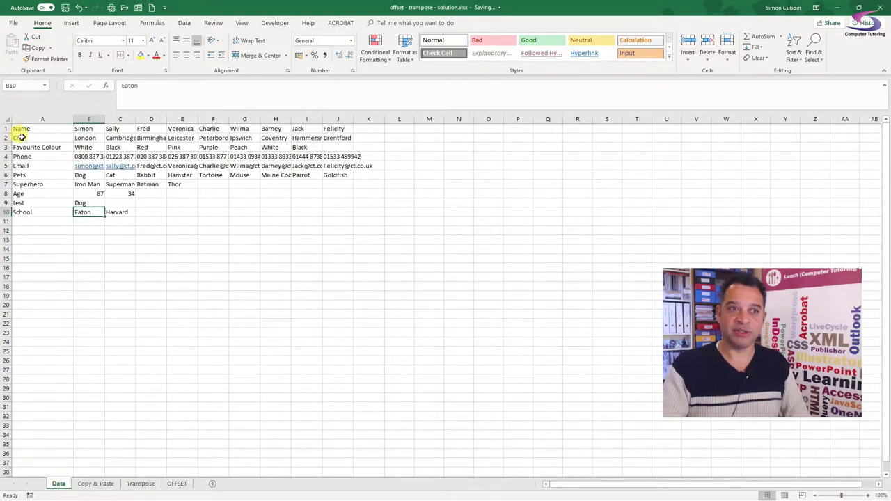
left_click(30, 192)
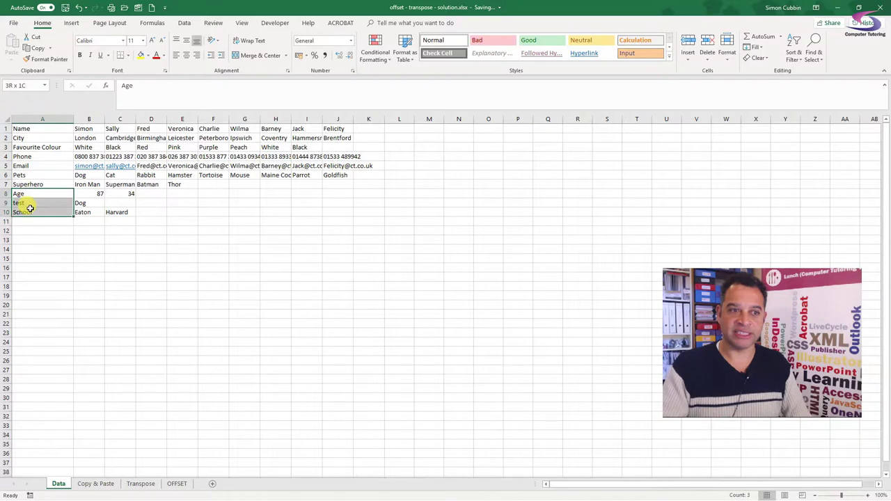
left_click_drag(30, 200, 171, 214)
key("Delete")
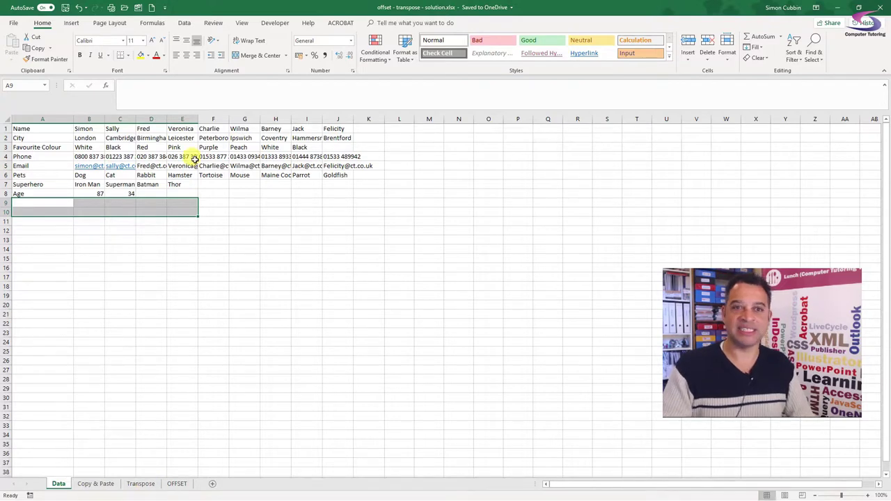
Select the source table A1:J8, from the Name label down to Age.
left_click_drag(40, 128, 40, 193)
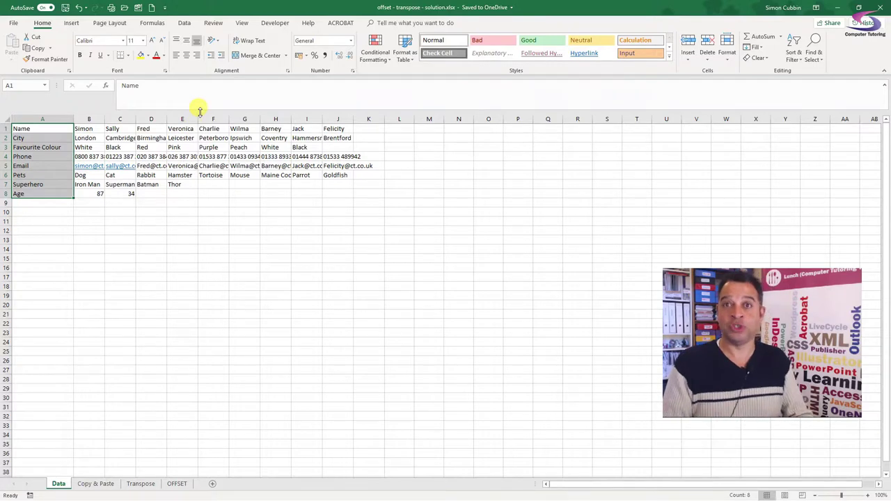
left_click_drag(45, 135, 36, 195)
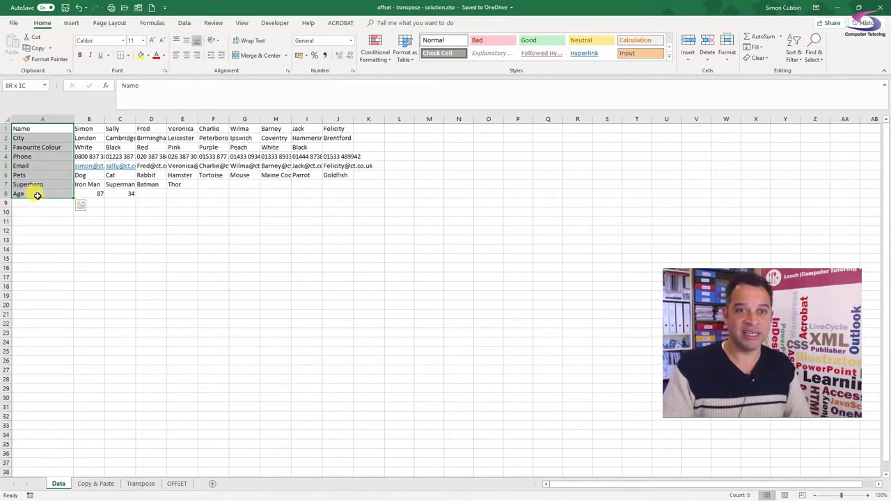
left_click_drag(37, 196, 328, 197)
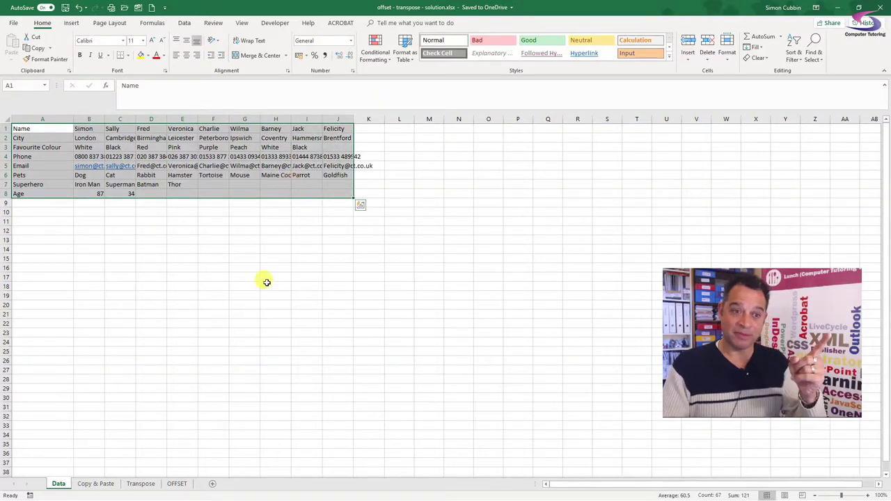
On the Transpose sheet, array-enter =TRANSPOSE(Data!A1:J8) across A1:H10.
left_click(141, 483)
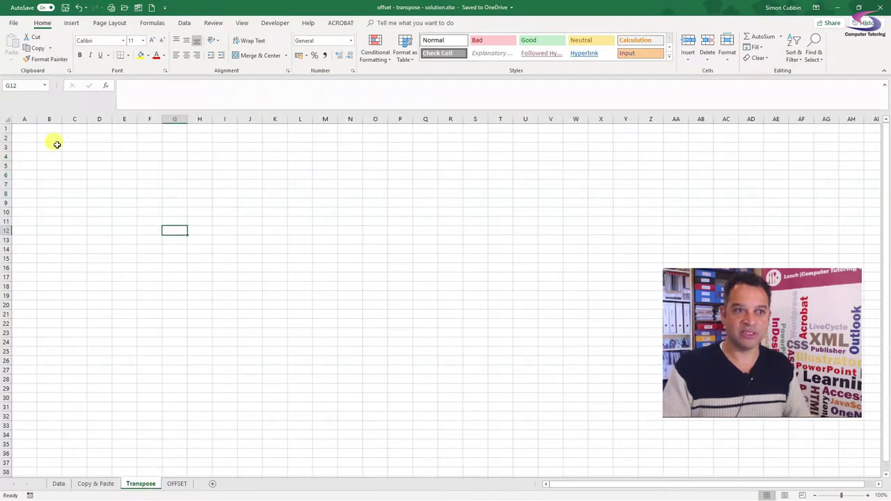
left_click_drag(22, 126, 194, 209)
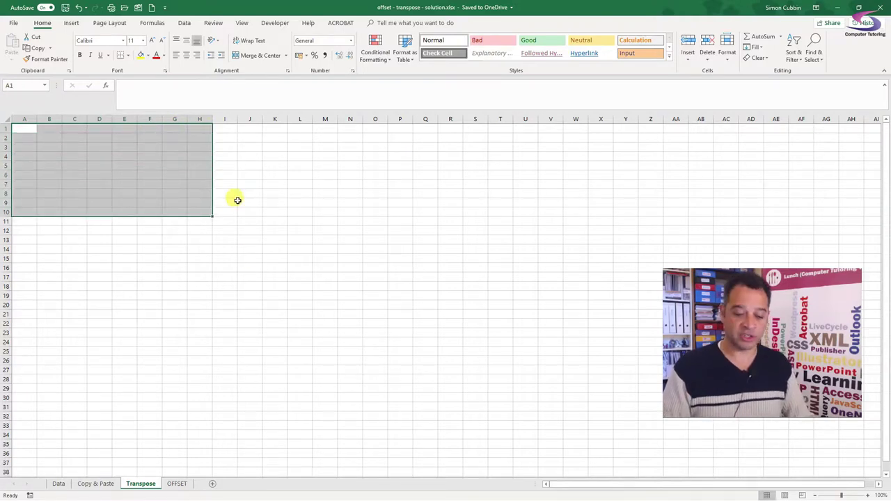
scroll(159, 217, "up", 7)
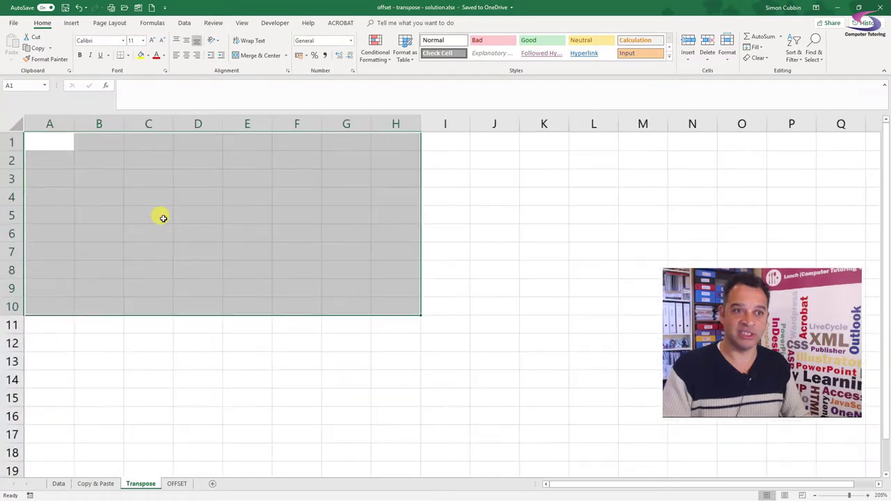
scroll(162, 218, "up", 9)
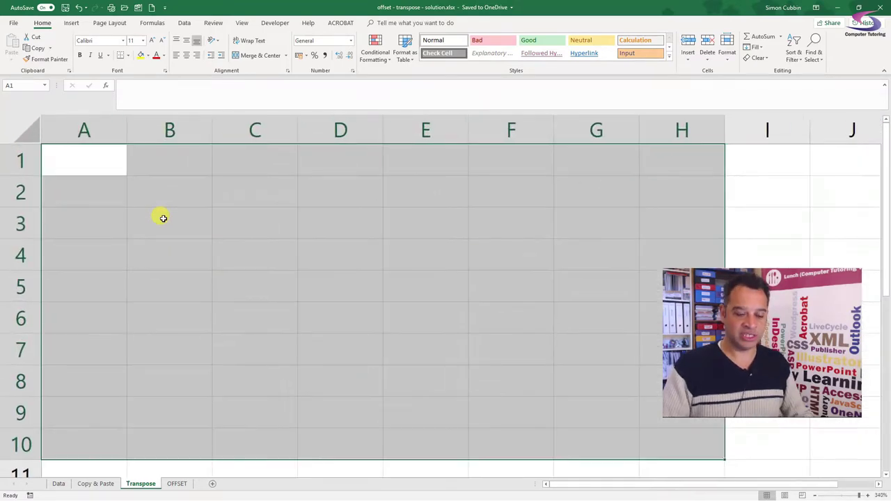
type("=")
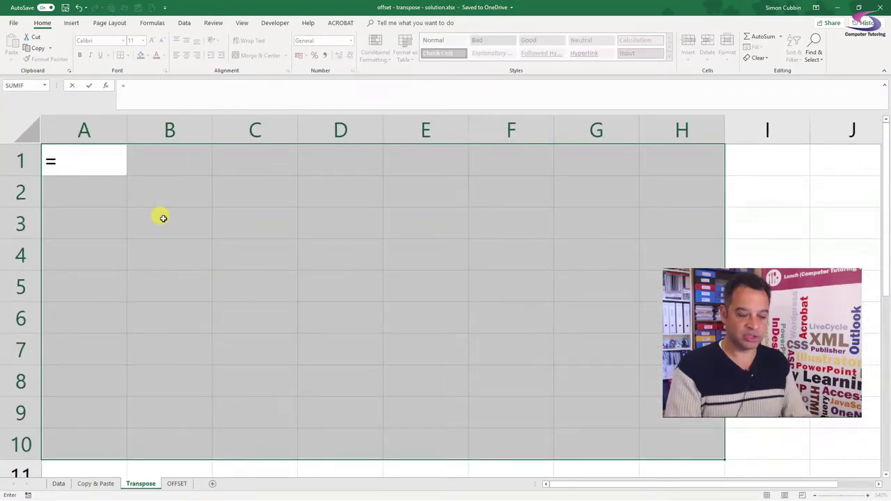
type("TRANSPOSE(")
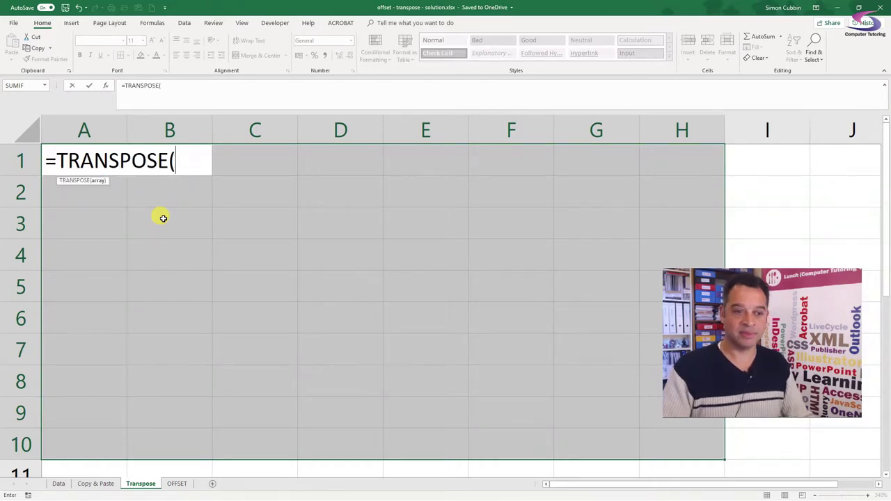
left_click(60, 486)
left_click_drag(32, 128, 334, 181)
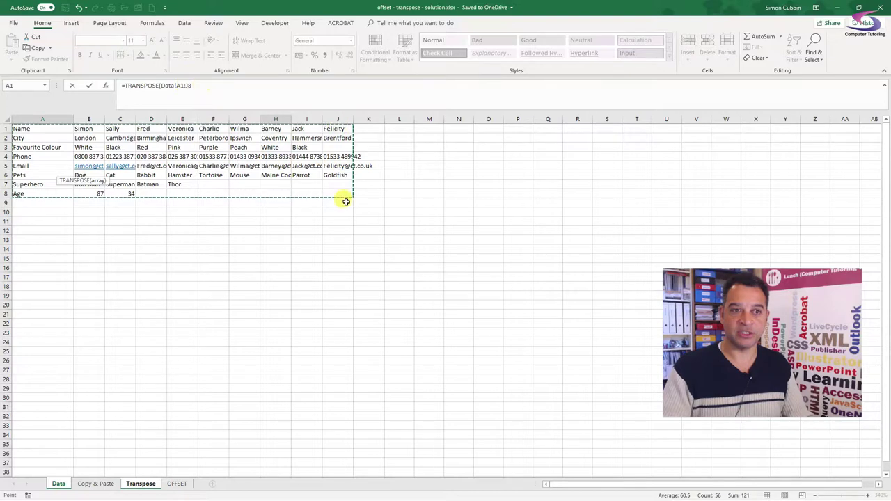
type(")")
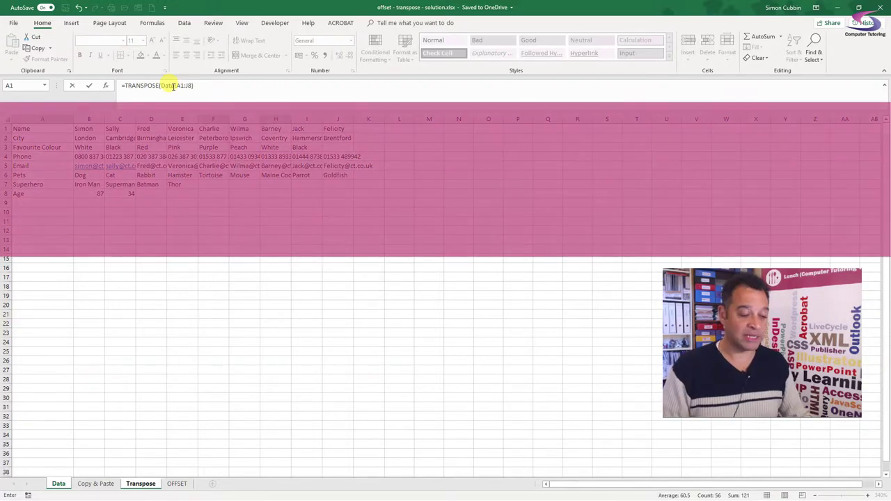
key("ctrl+shift+Return")
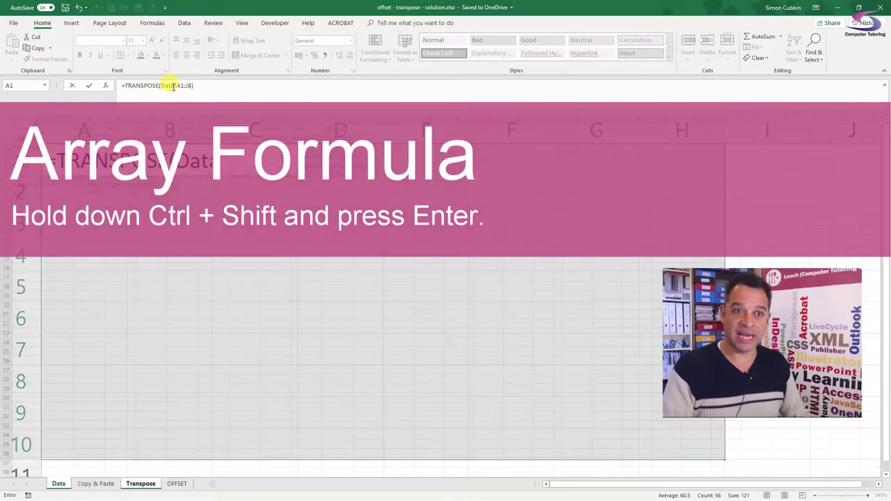
Select the whole Transpose sheet and autofit all column widths.
scroll(220, 267, "down", 8)
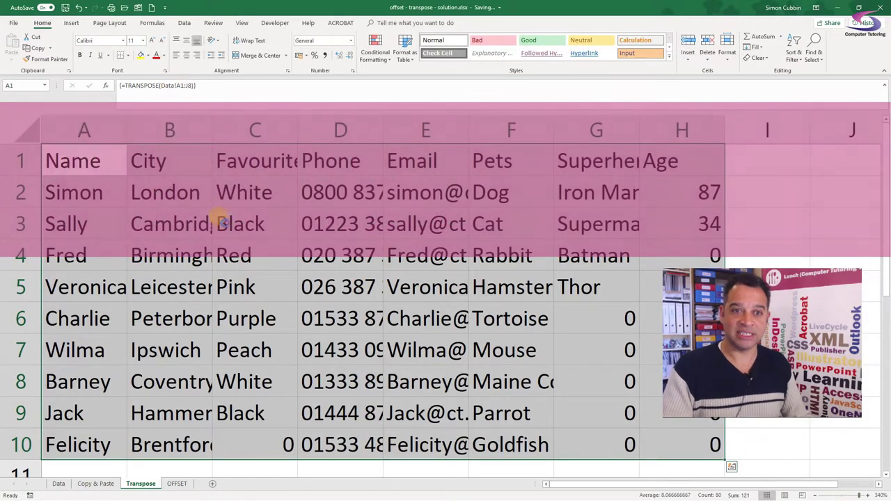
scroll(220, 220, "down", 1)
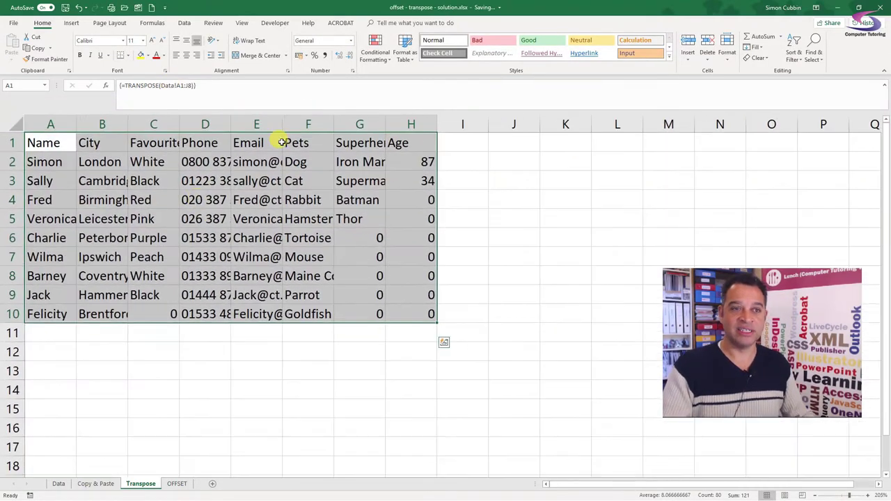
left_click(17, 121)
double_click(77, 123)
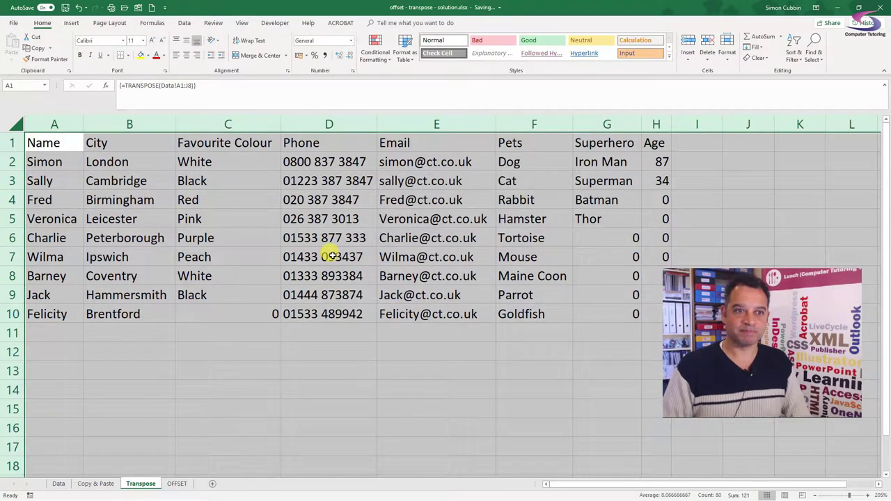
Check the zeros shown for blank source cells in G6:G9, then return to the Data sheet.
left_click(602, 236)
left_click(608, 259)
left_click(606, 277)
left_click(605, 292)
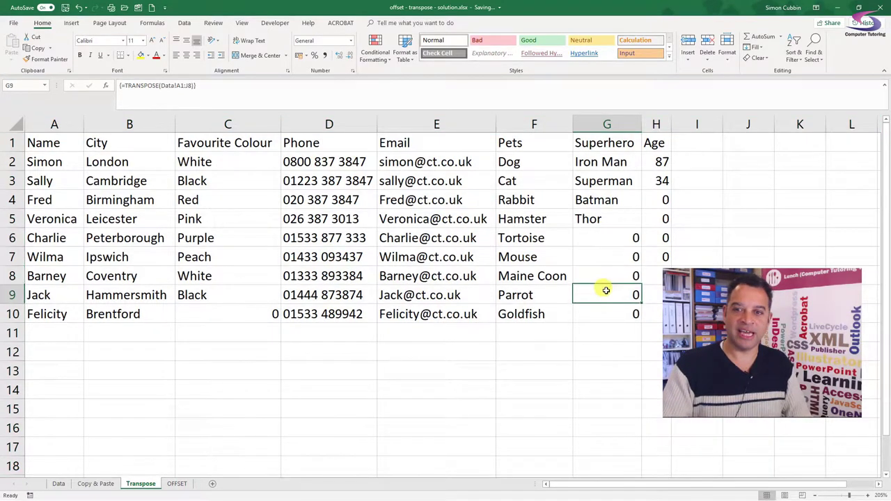
left_click_drag(742, 333, 762, 318)
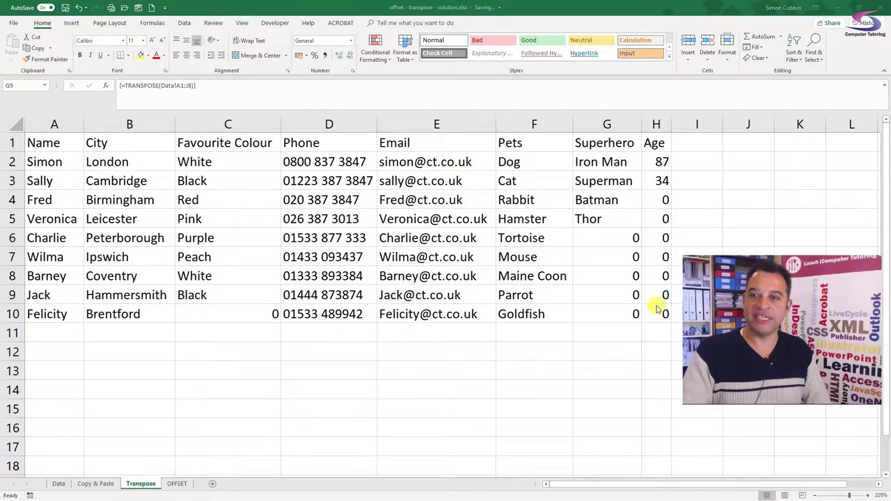
left_click(59, 484)
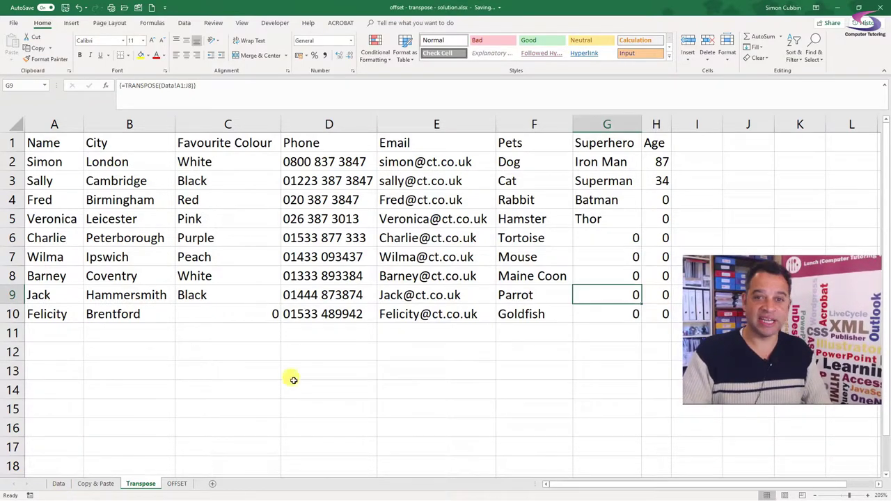
left_click(59, 484)
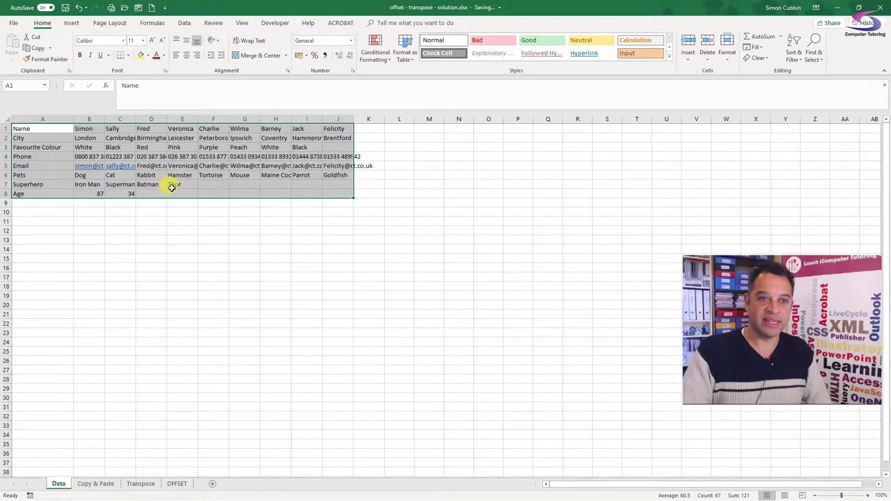
left_click(149, 194)
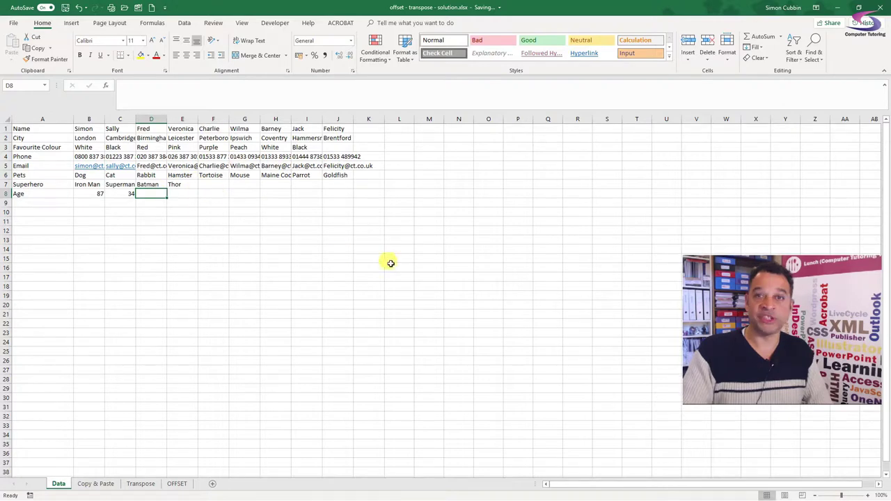
left_click(147, 484)
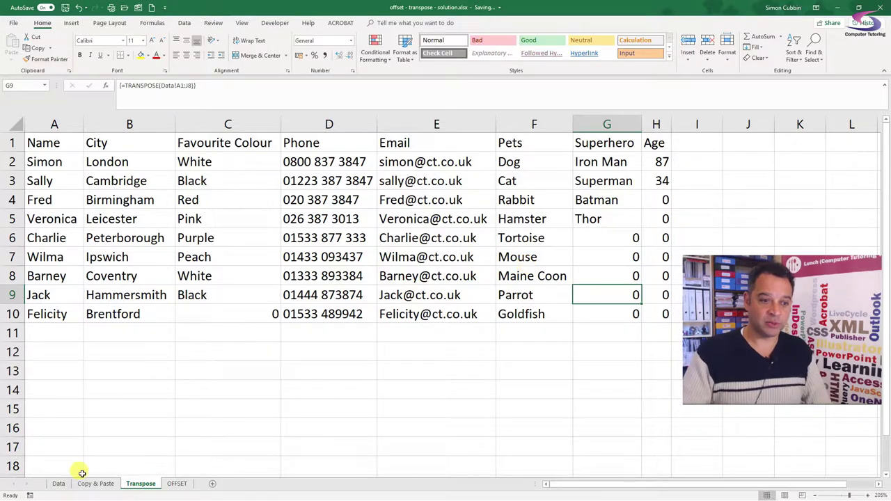
left_click(58, 484)
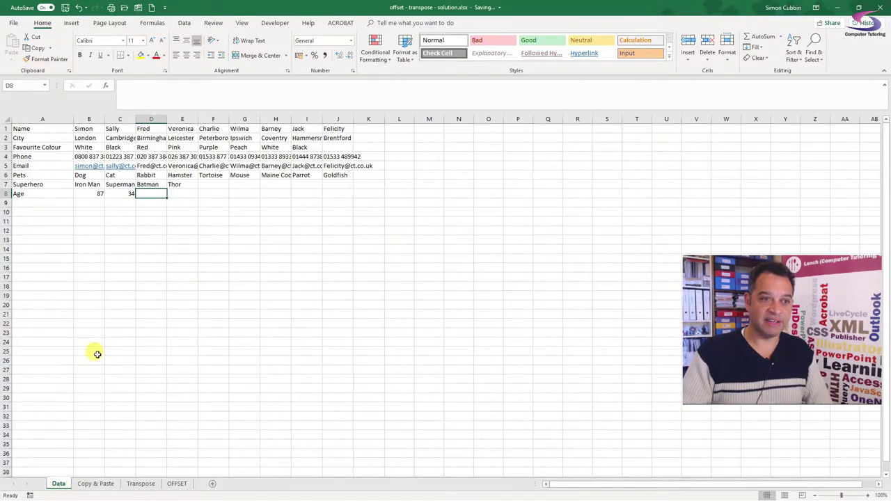
left_click(24, 202)
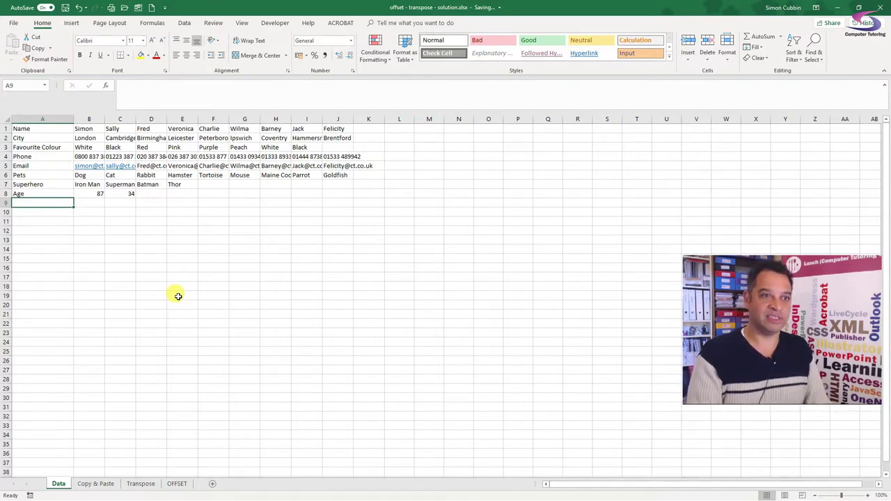
Start a School row 9 with the entries Eaton and Primary.
type("School")
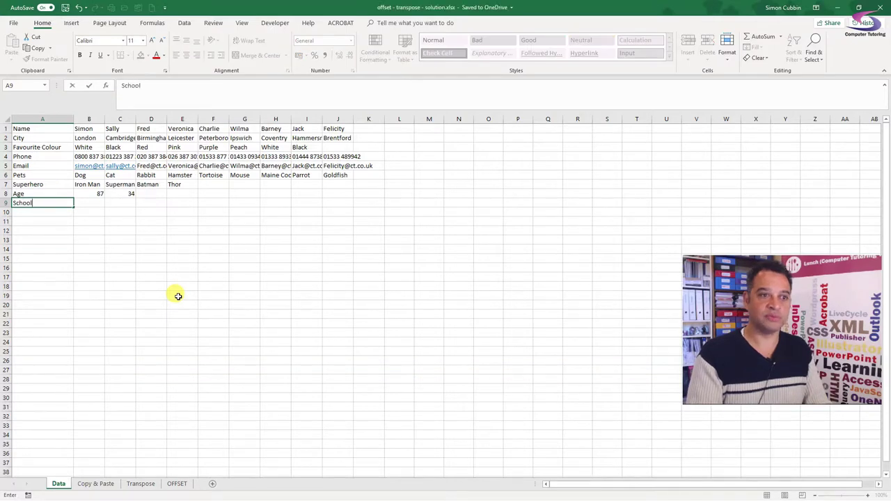
key("Tab")
type("Eato")
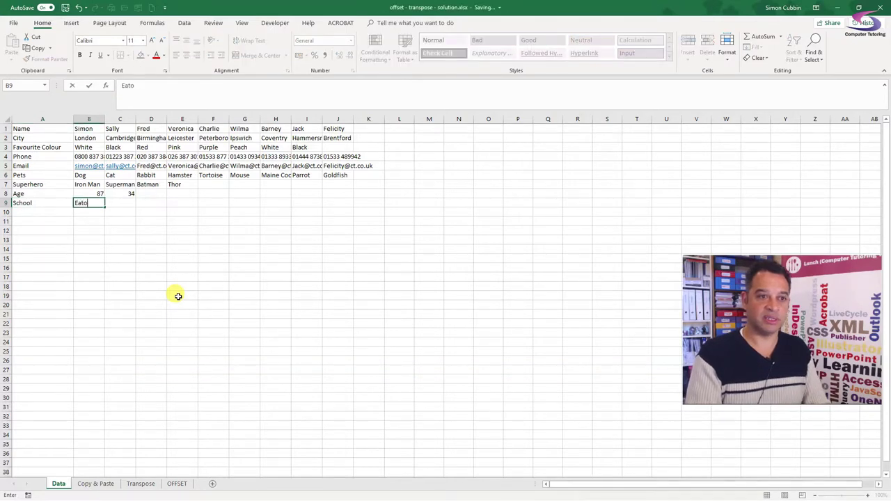
key("Tab")
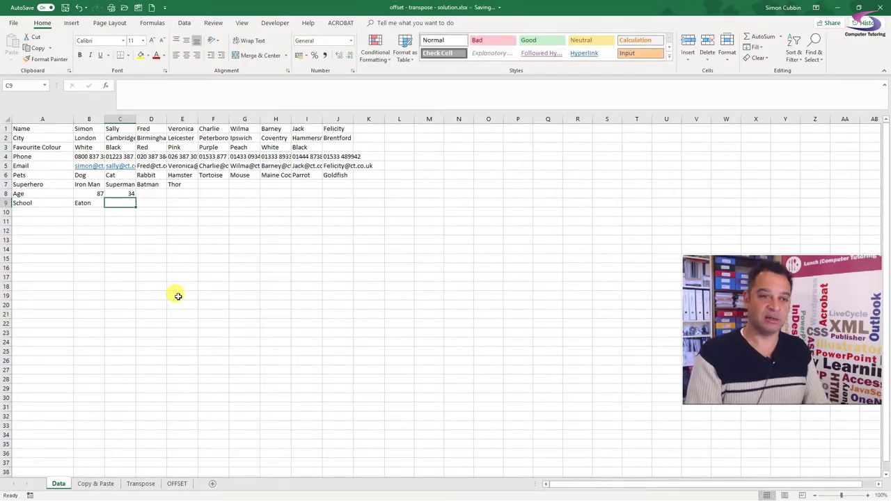
type("Primary")
key("Tab")
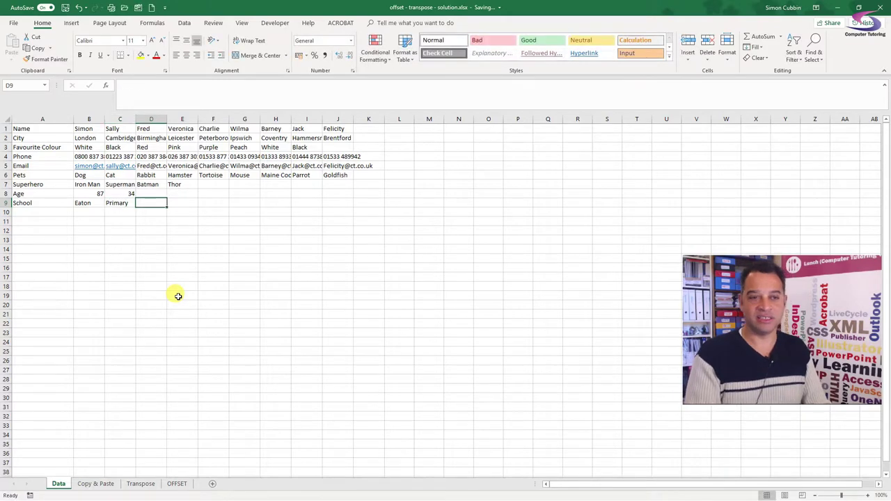
Enter Grammar in D9, then delete it so D9 stays blank.
type("Grammer")
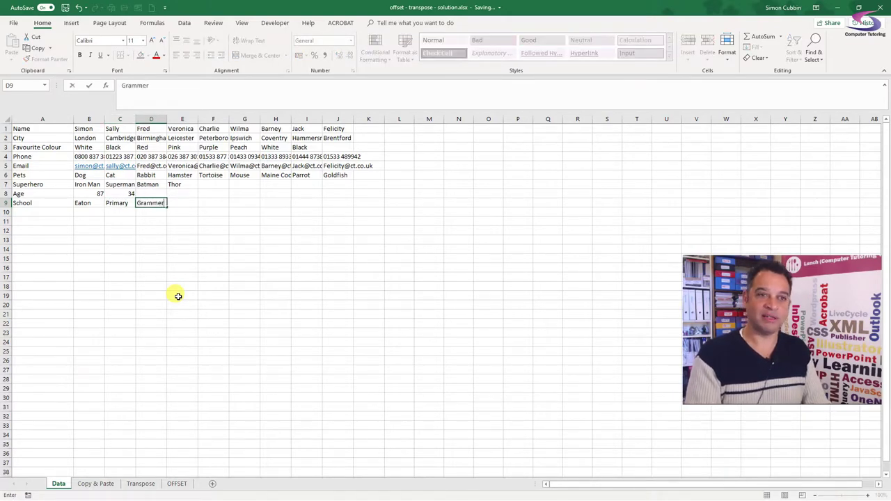
type("r")
key("Tab")
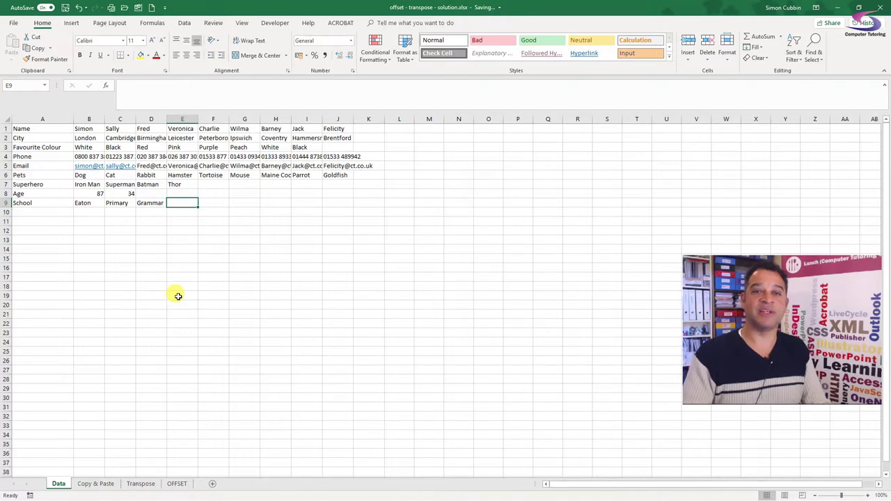
left_click(150, 202)
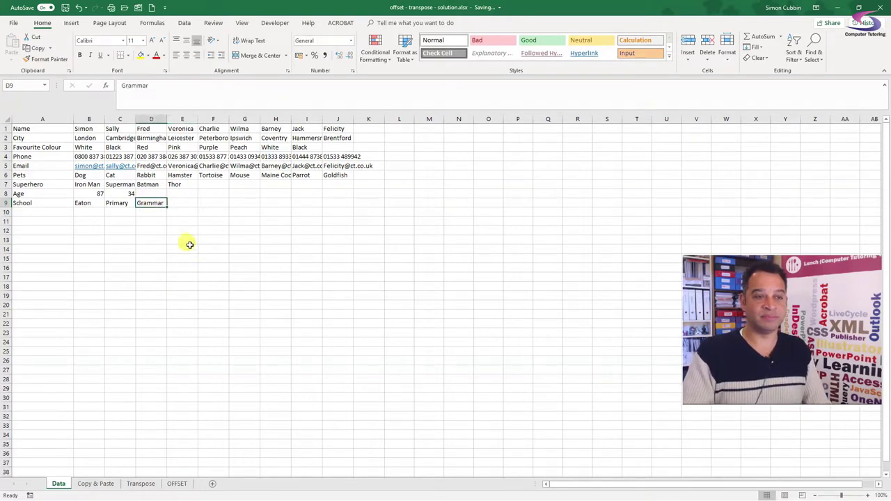
key("Delete")
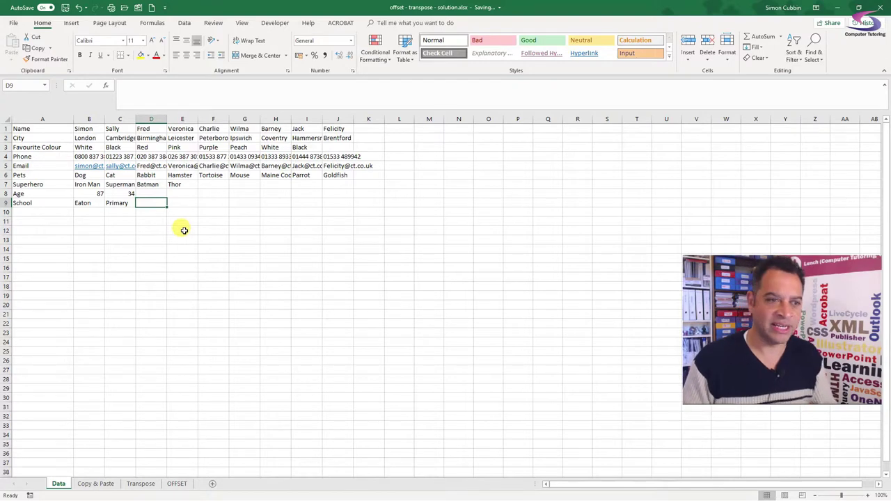
Go to the Transpose sheet's cell A1 to view zeros where source cells are blank.
left_click(144, 483)
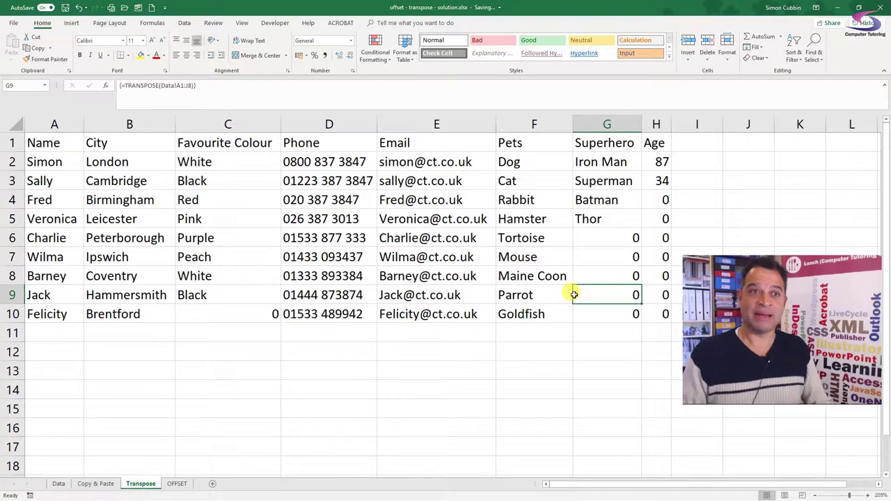
left_click(50, 142)
Over a larger selected area, edit the formula to =TRANSPOSE(IF(Data!A1:J8="","",Data!A1:J8)).
left_click_drag(82, 147, 834, 420)
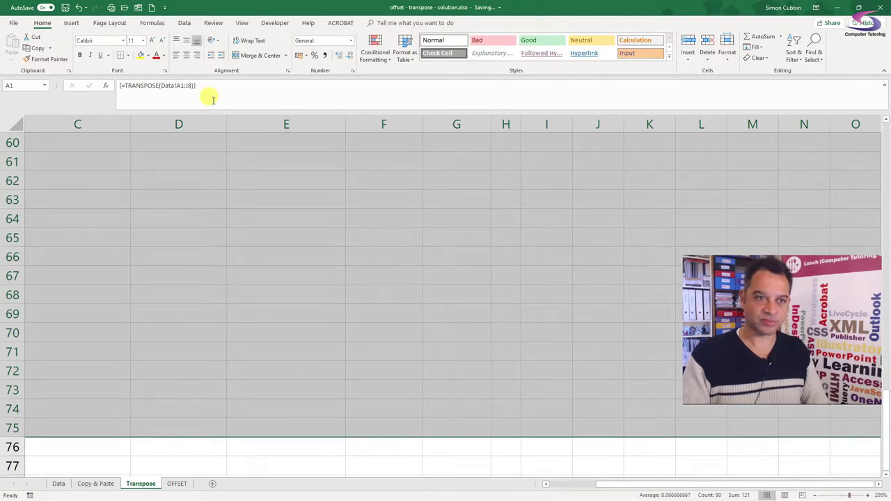
left_click(159, 85)
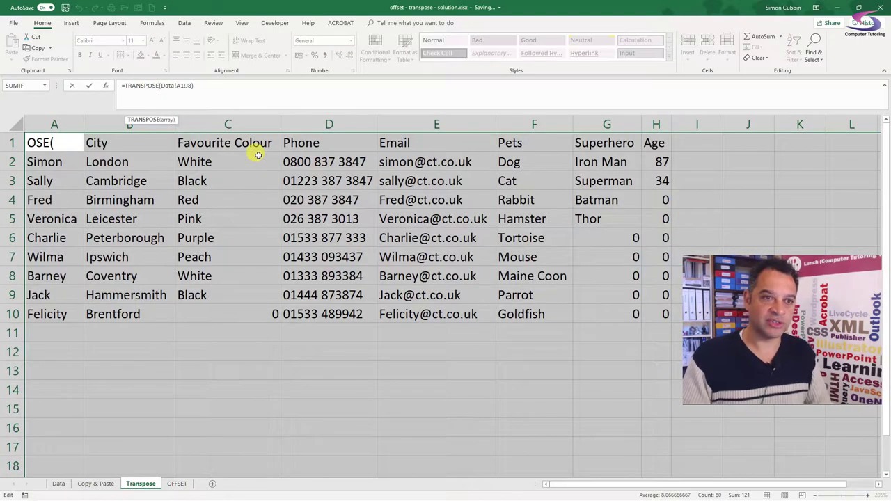
left_click_drag(160, 85, 172, 94)
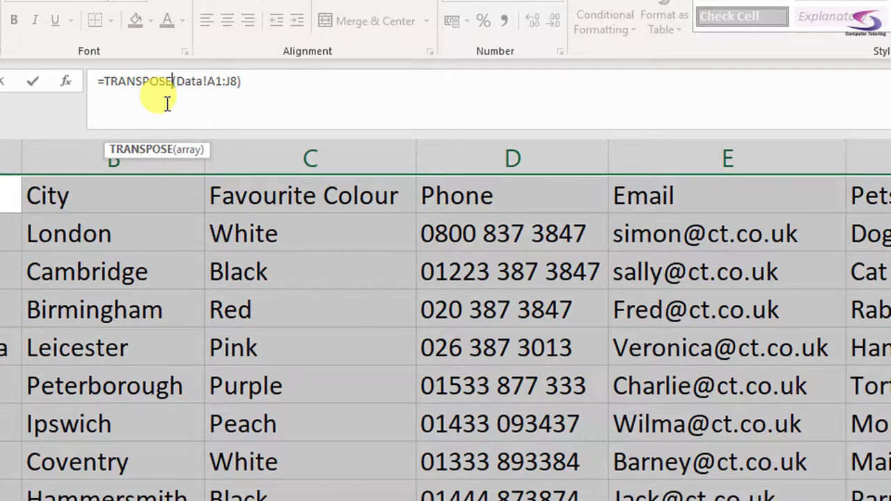
key("Right")
type("IF(")
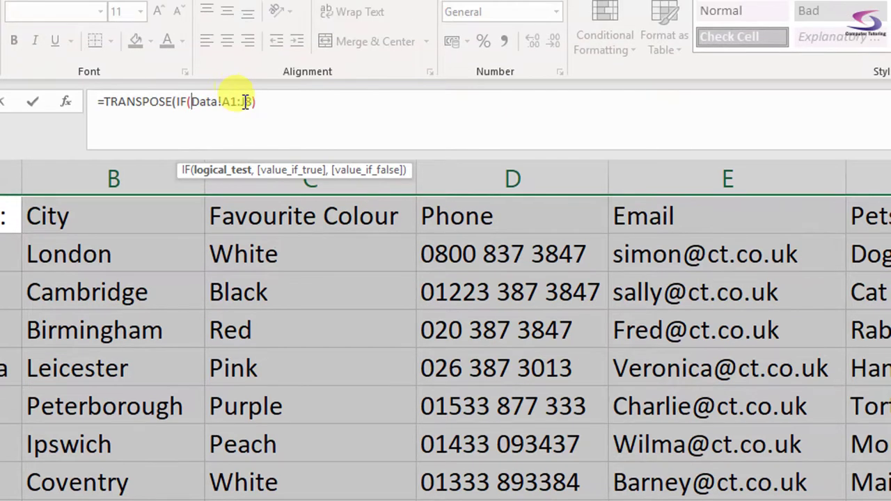
left_click(253, 101)
type("=\"\"")
type("\",\"\"")
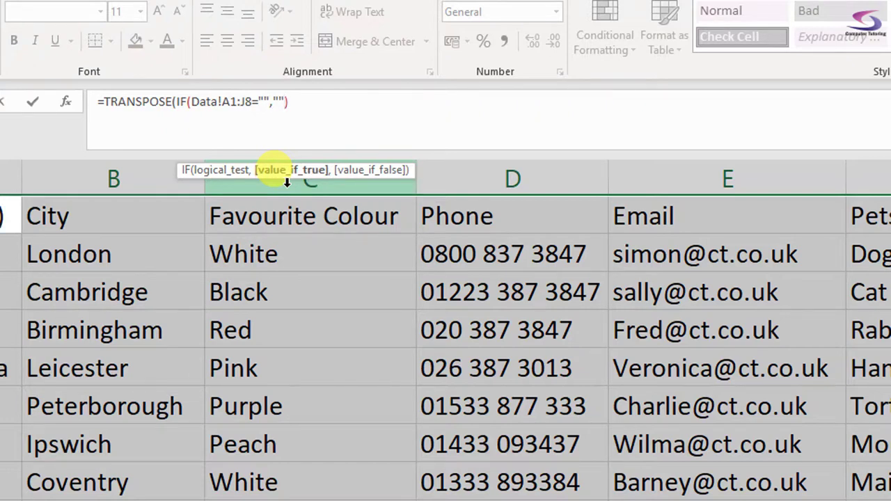
type(",Data")
type("!A1")
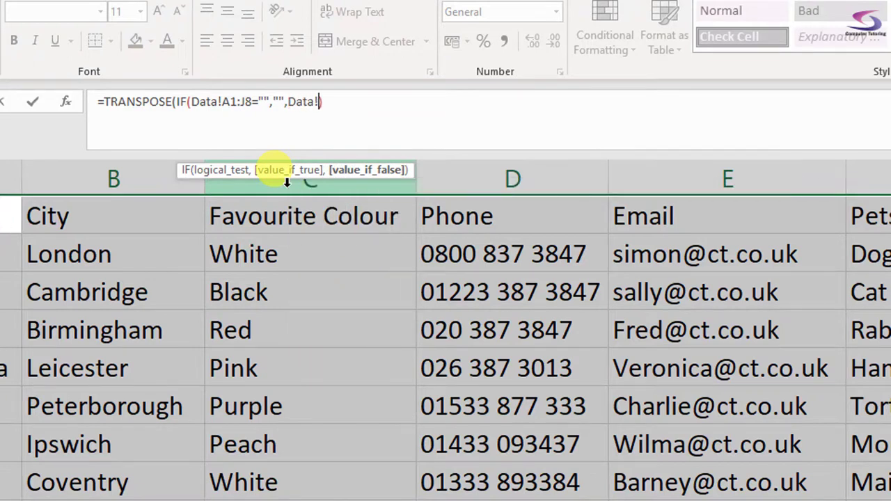
type(":J")
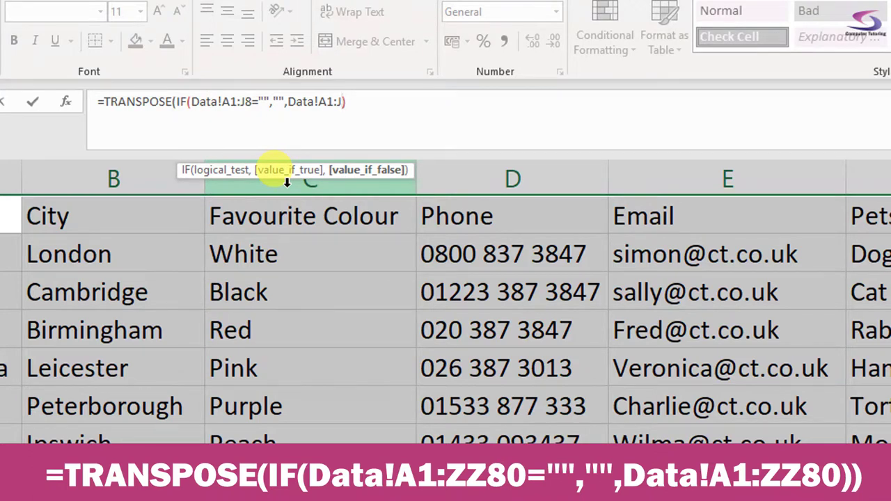
type("8))")
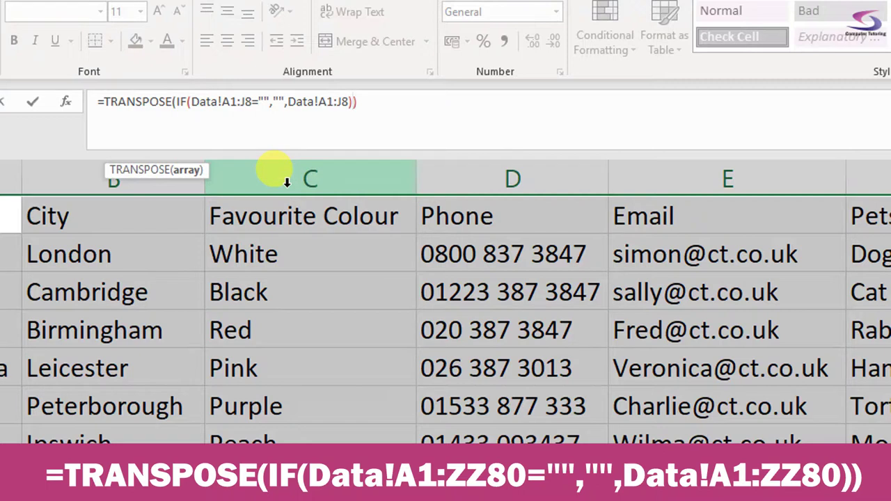
Change both ranges to Data!A1:ZZ80 and confirm the array formula with Ctrl+Shift+Enter.
left_click(245, 102)
key("Delete")
type("ZZ")
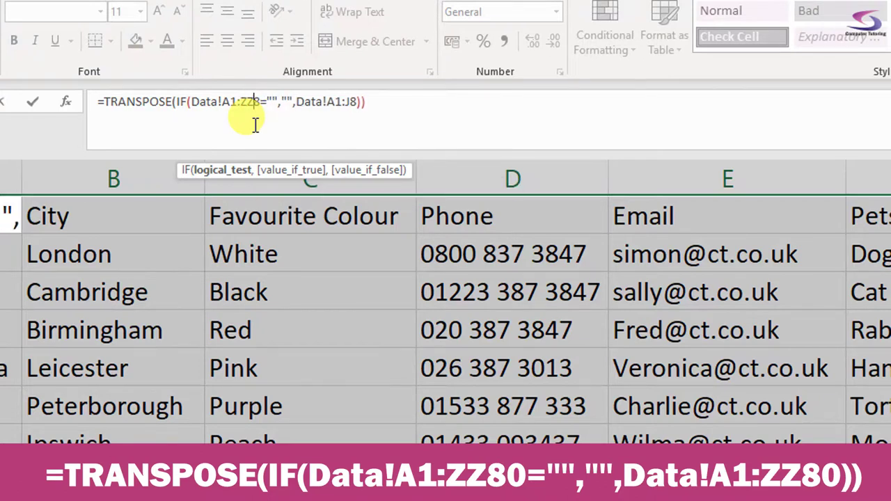
key("Right")
type("0")
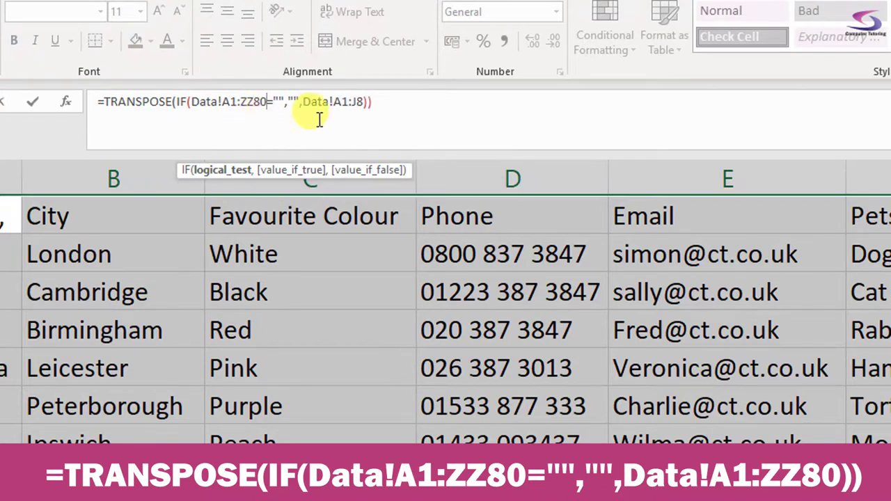
left_click(353, 102)
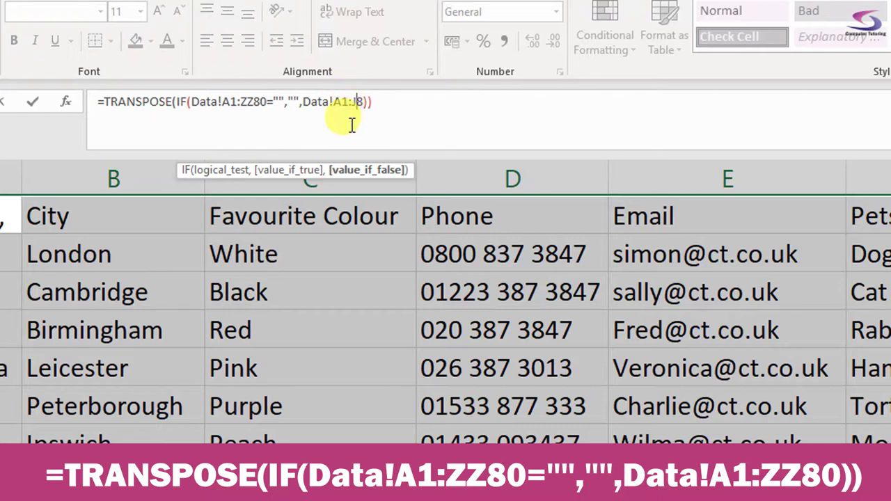
key("Delete")
type("ZZ8")
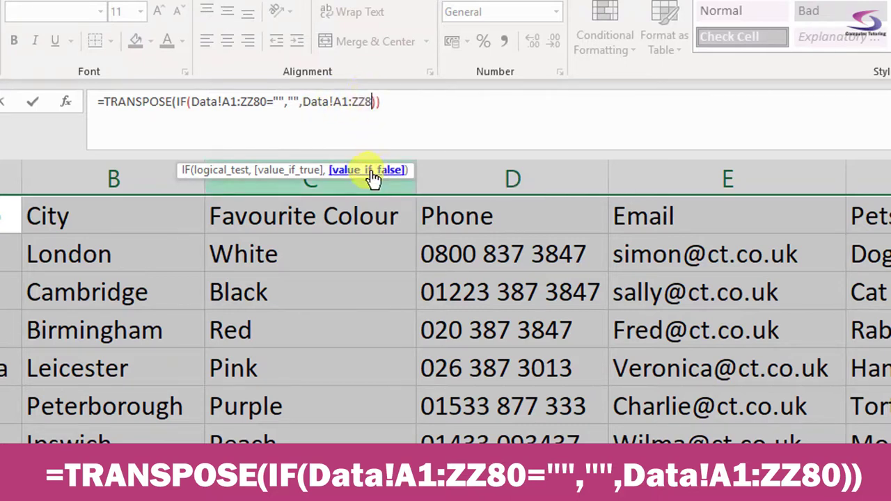
type("0")
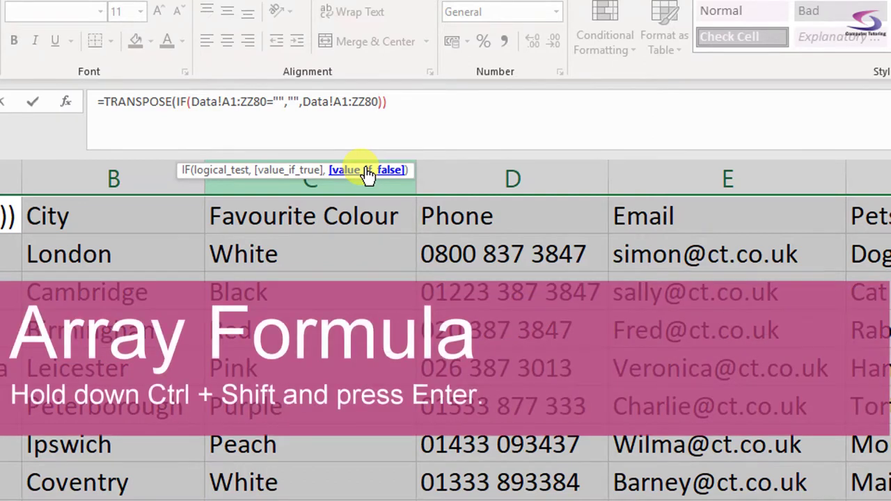
key("ctrl+shift+Return")
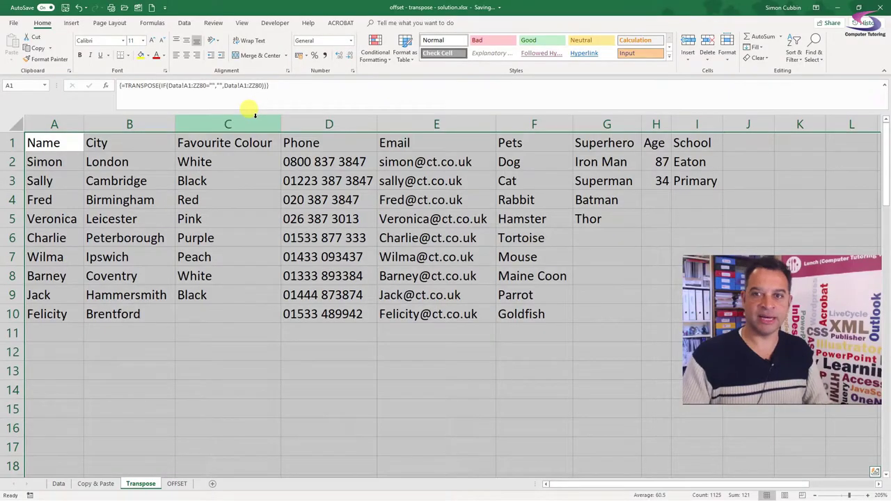
Deselect to check the blanks and School column, then switch to the Data sheet.
left_click(752, 146)
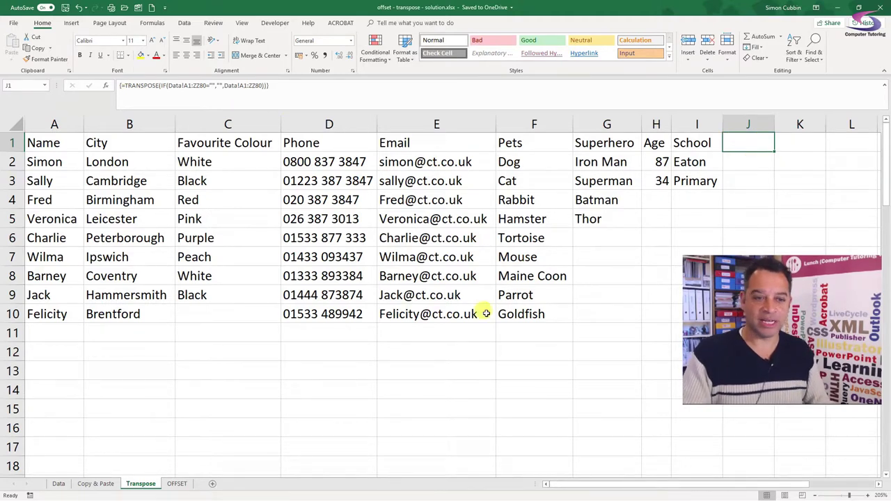
left_click(58, 484)
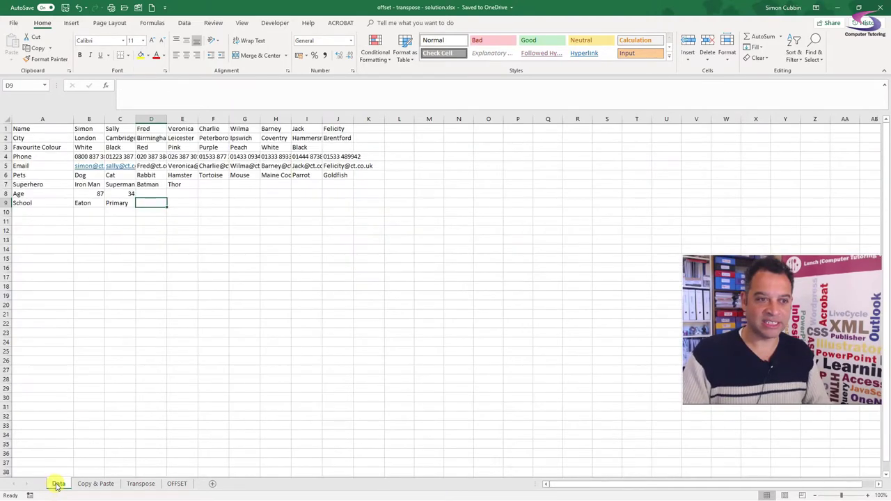
Enter row 10 'Fav Tourist Attr.' with Shard, Tower and Tussauds in B10:D10.
left_click(42, 212)
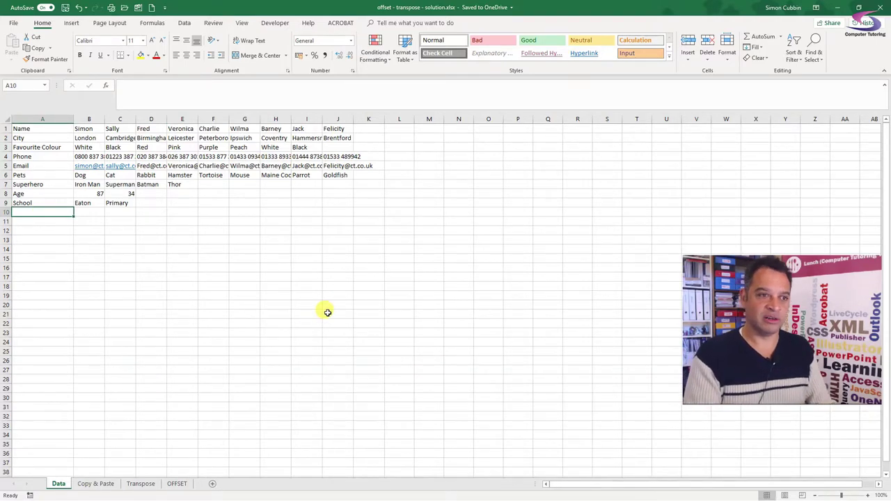
type("Fav")
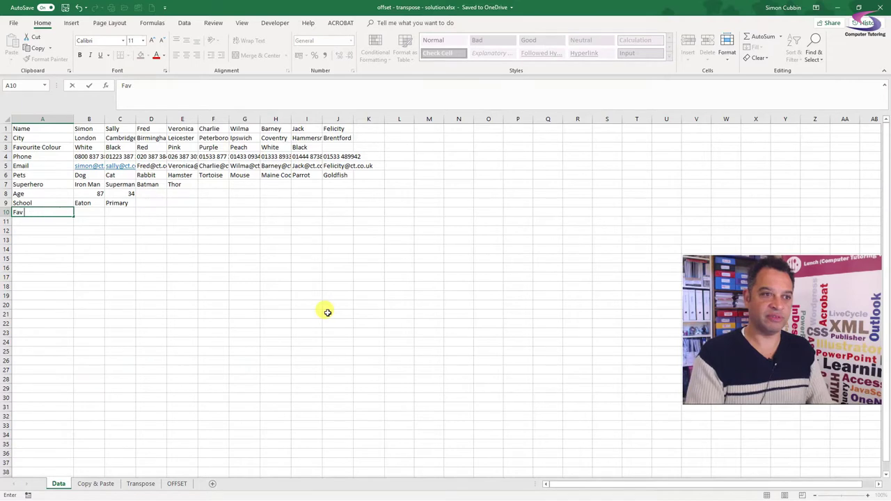
type(" Tourist At")
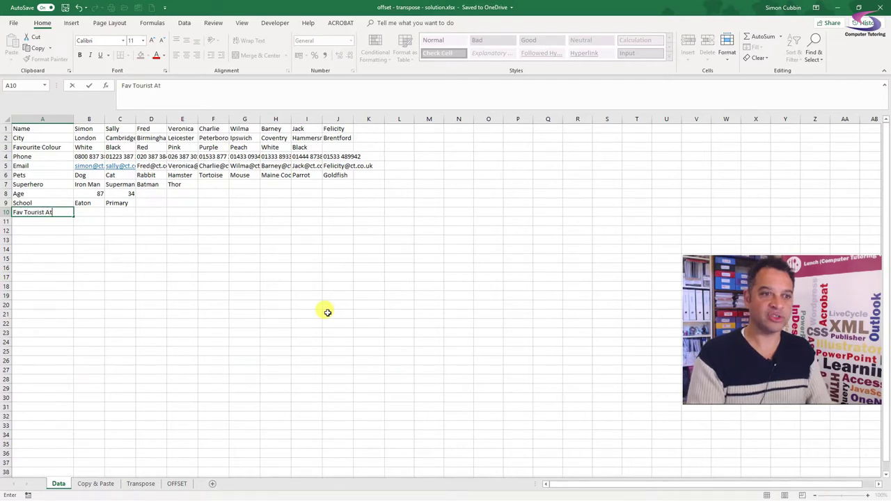
type("tr.")
key("Tab")
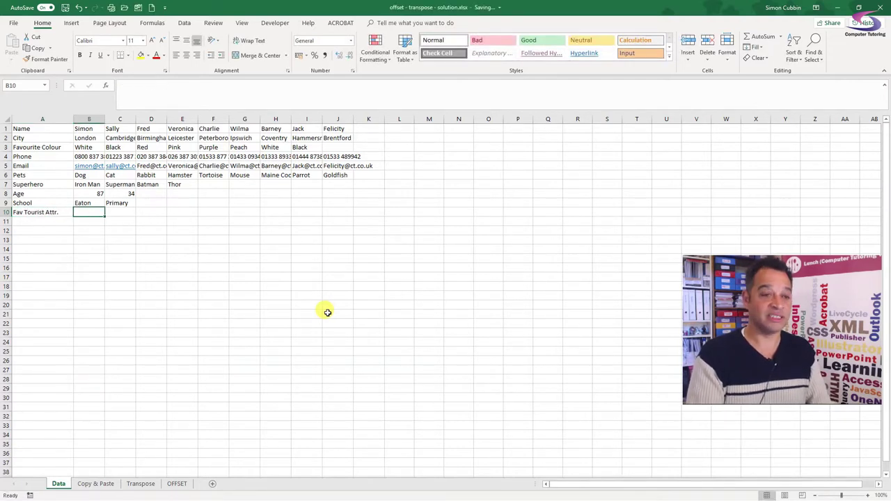
type("Shard")
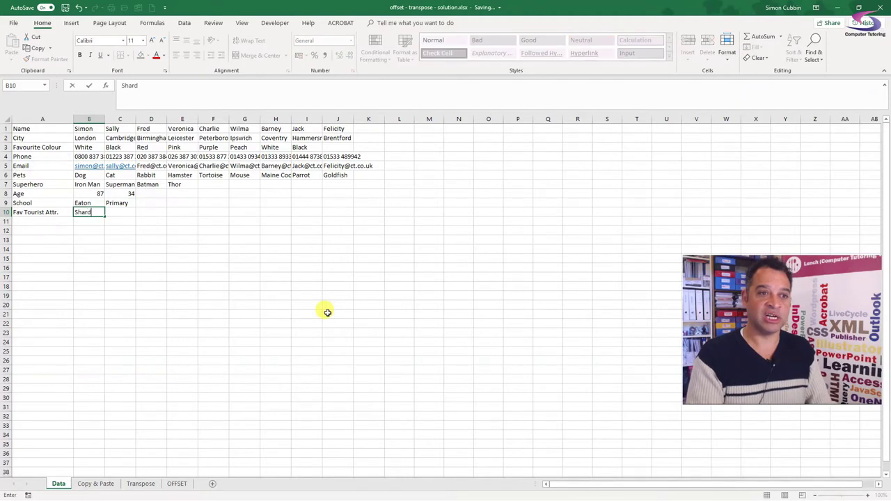
key("Tab")
type("Tower")
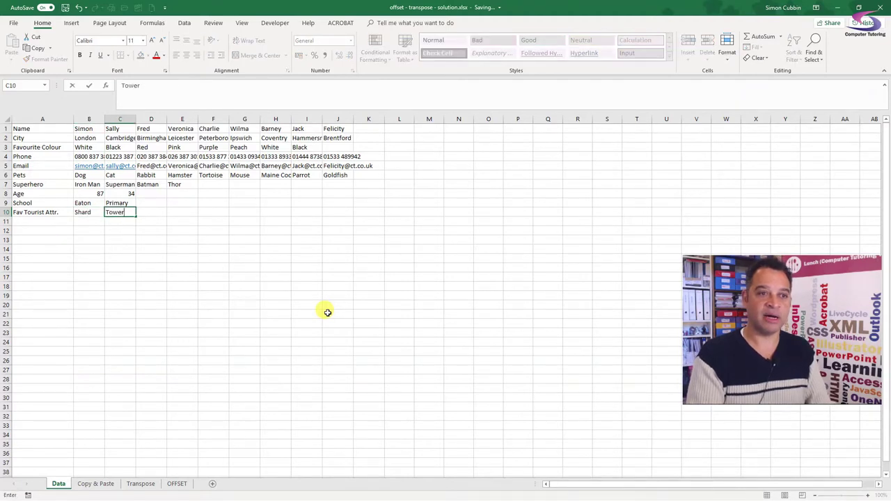
key("Tab")
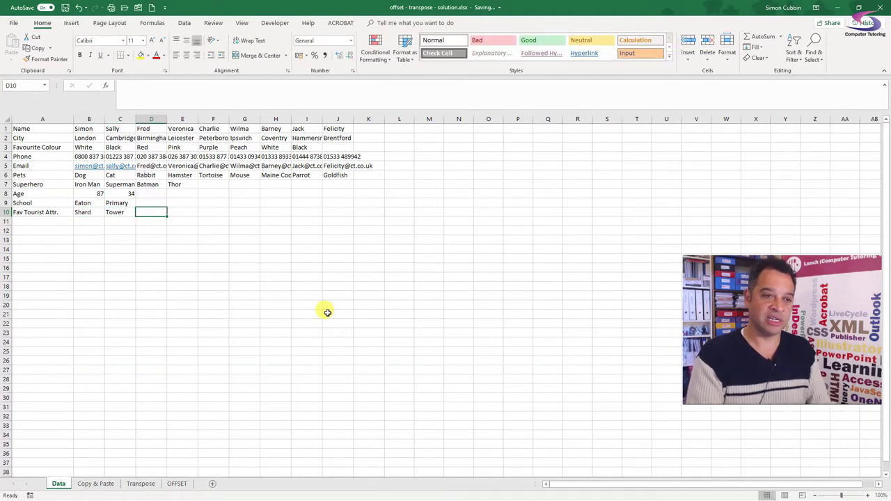
type("Tu")
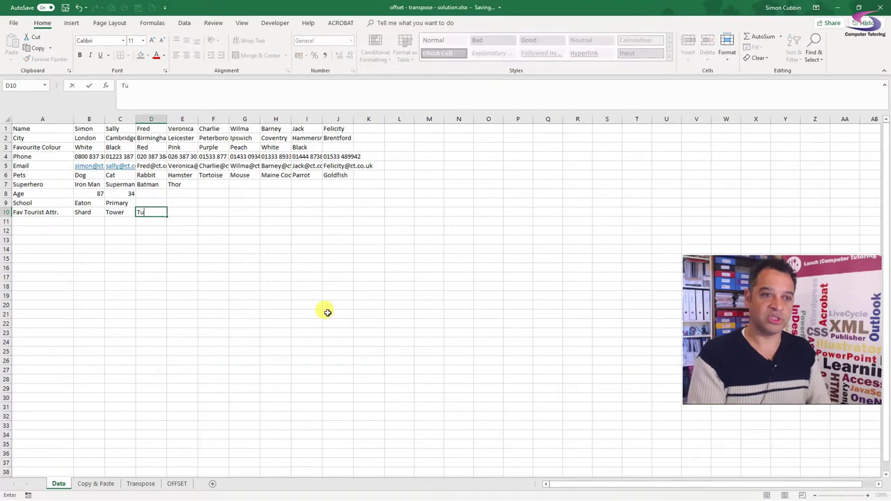
type("ssauds")
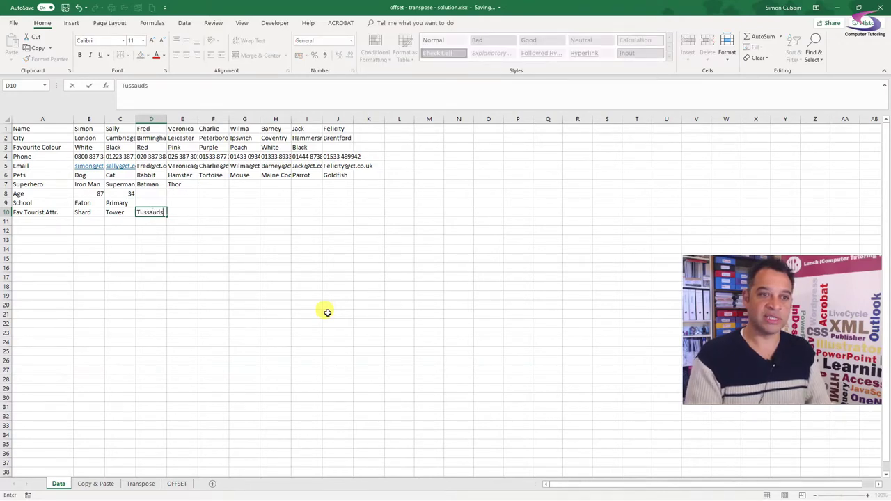
key("Tab")
View the Transpose sheet's new Fav Tourist Attr. column listing Shard, Tower and Tussauds.
left_click(141, 483)
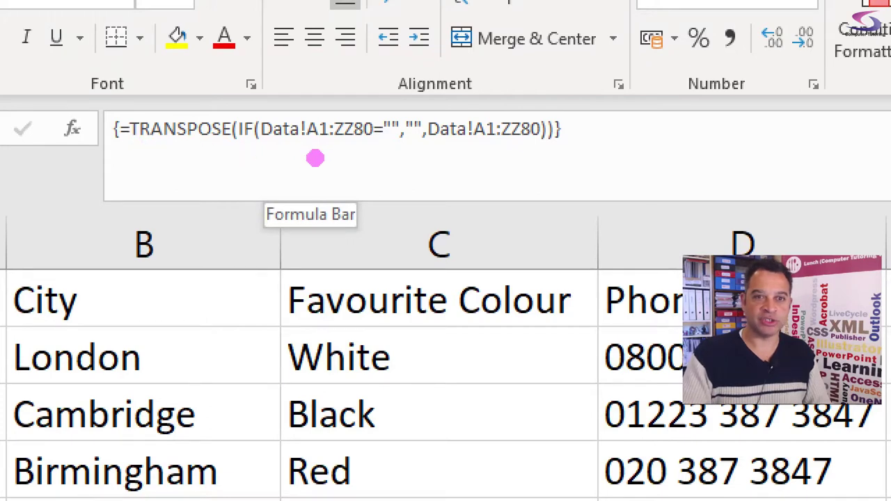
left_click_drag(238, 151, 406, 150)
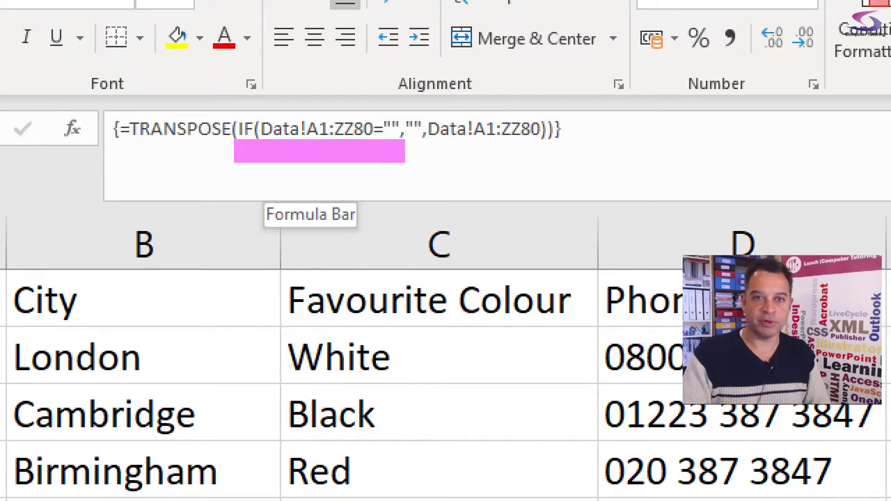